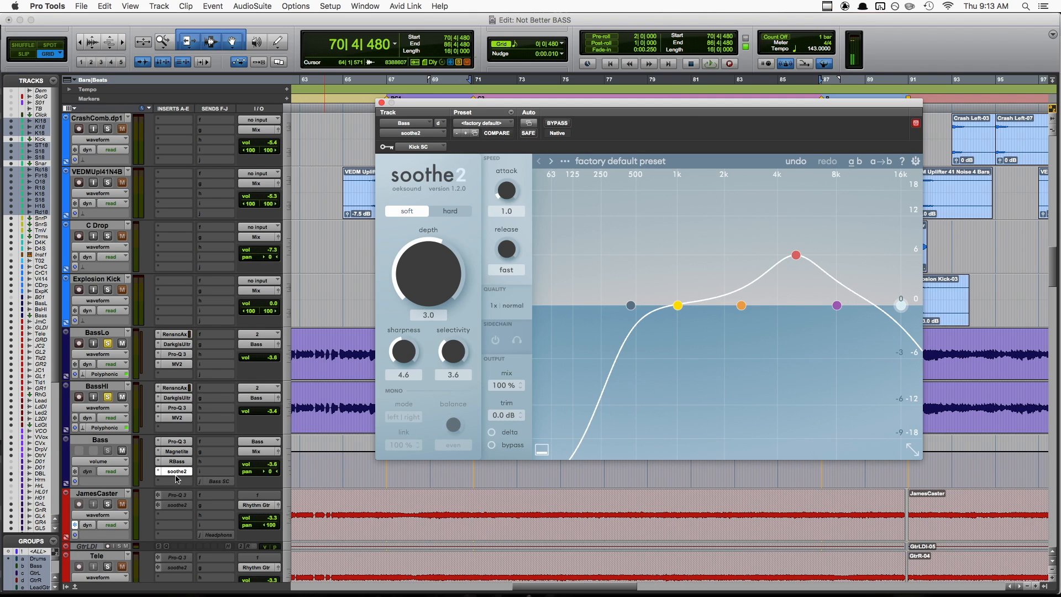
Inspect the Kick SC send on the Kick track in the Mix window, close it and return to the Edit window
{"action": "key", "text": "super+equal"}
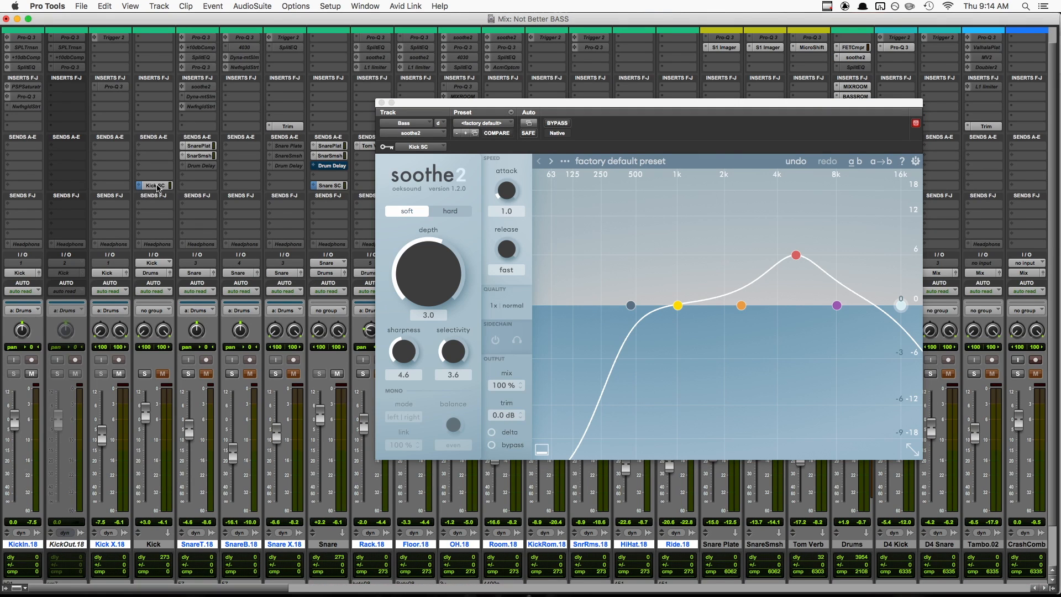
{"action": "left_click", "coordinate": [157, 186]}
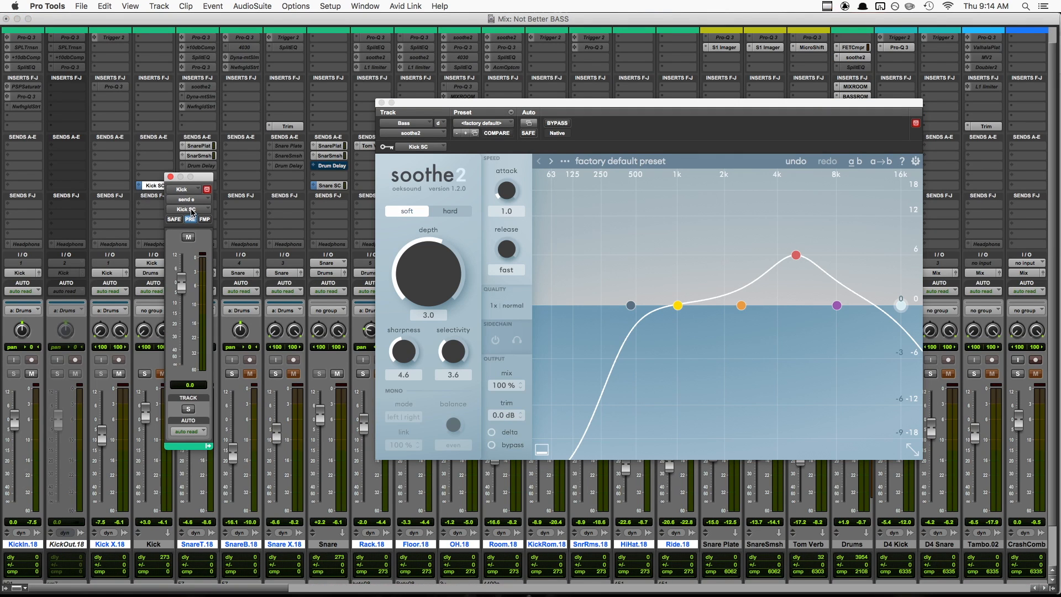
{"action": "left_click", "coordinate": [171, 177]}
{"action": "key", "text": "super+equal"}
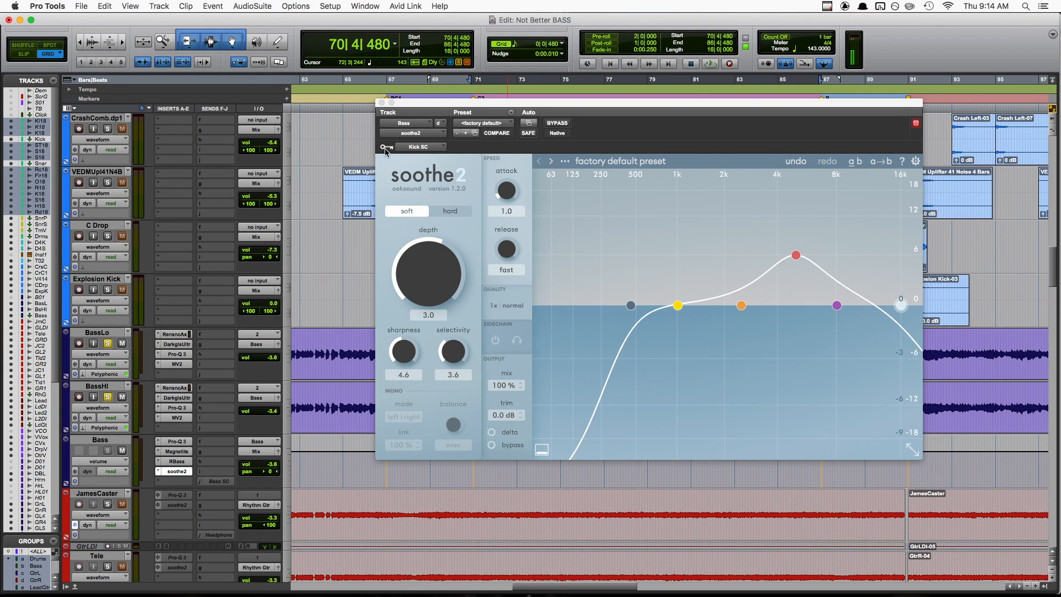
Assign the Kick SC (Mono) bus as the key input of soothe2 on the Bass track and play the passage briefly
{"action": "left_click", "coordinate": [417, 147]}
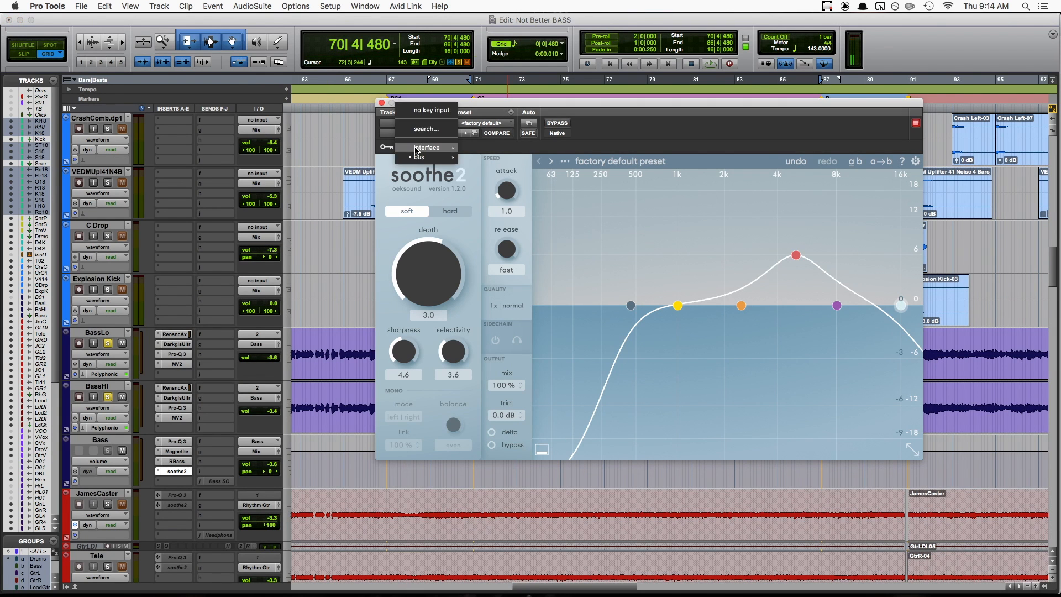
{"action": "mouse_move", "coordinate": [425, 157]}
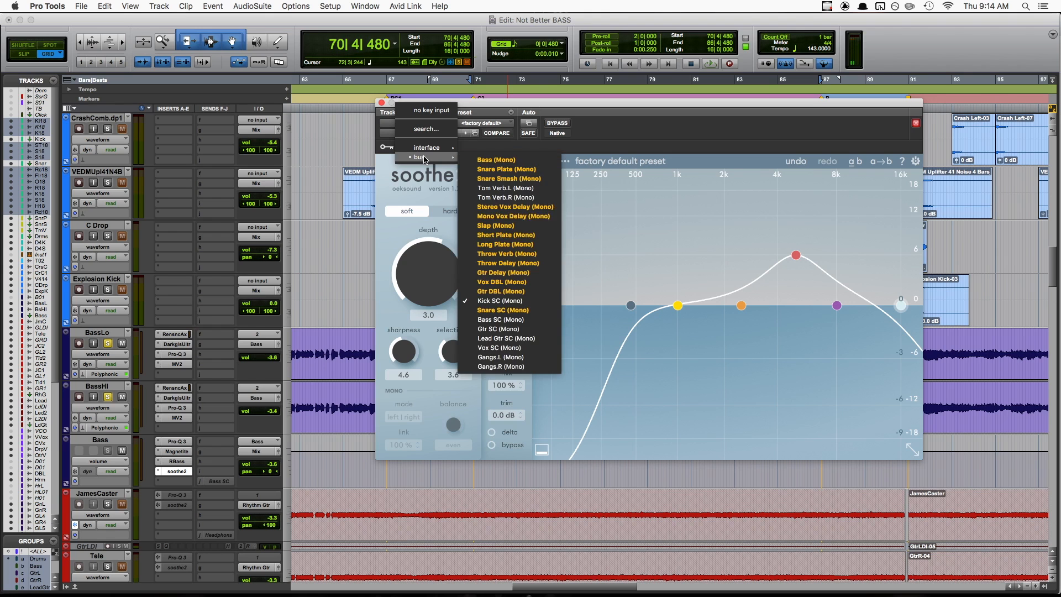
{"action": "left_click", "coordinate": [525, 302]}
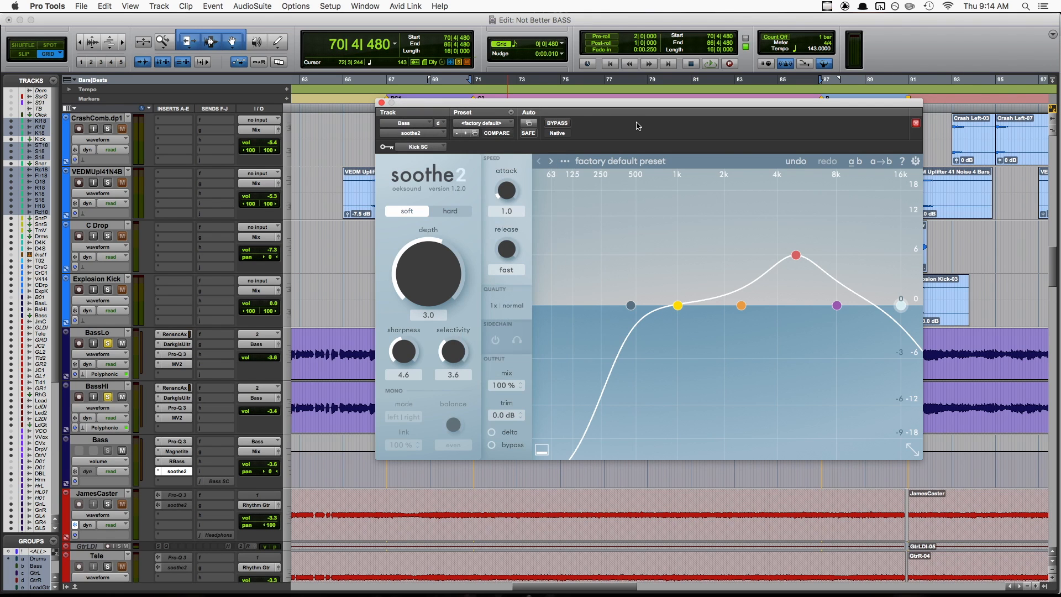
{"action": "key", "text": "space"}
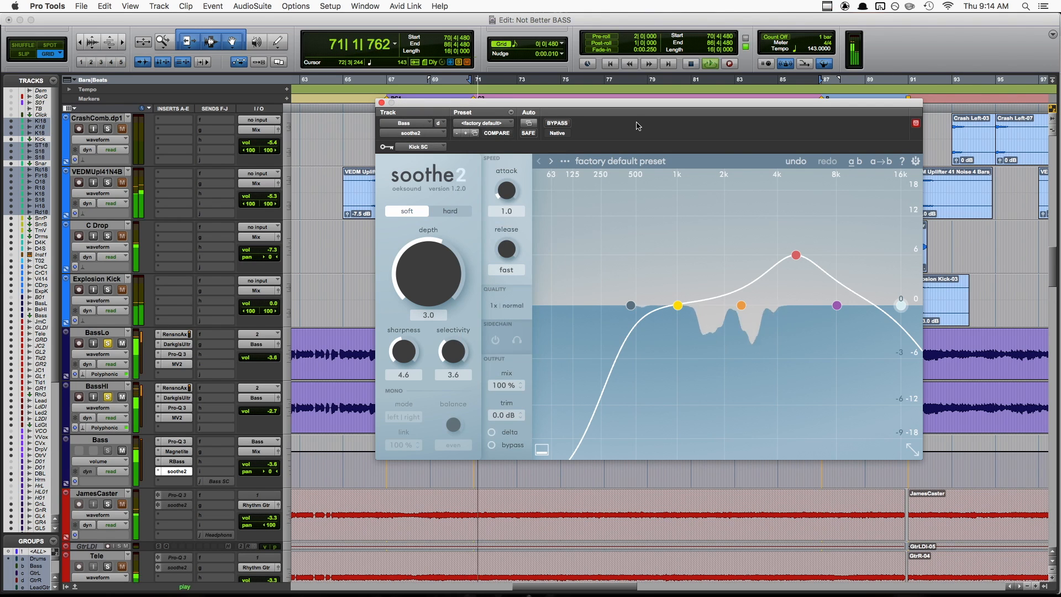
{"action": "key", "text": "space"}
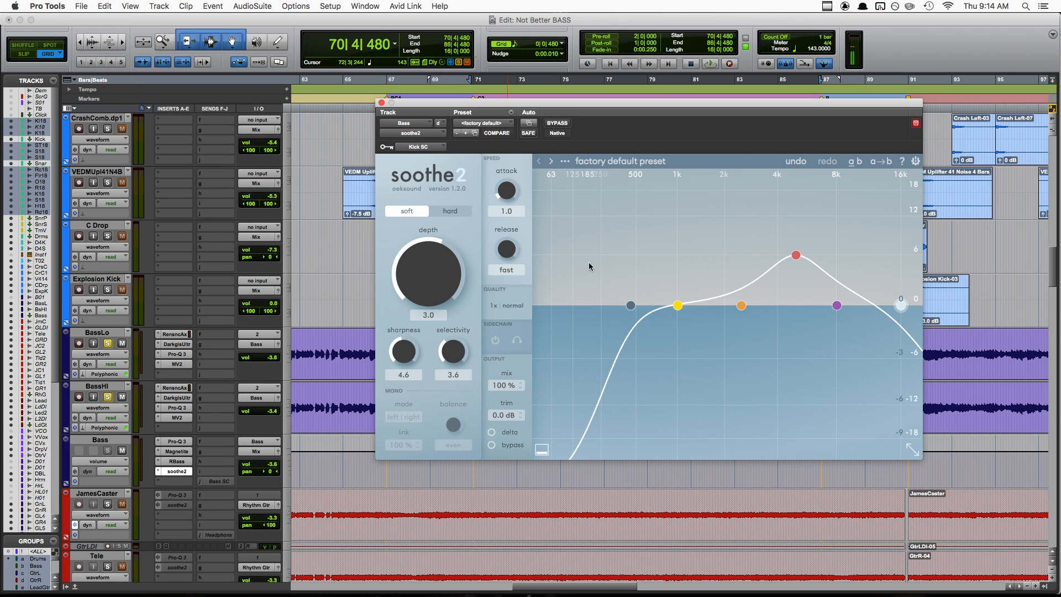
Enable the sidechain in soothe2 and audition the passage with the sidechain cue on and off
{"action": "left_click", "coordinate": [495, 341]}
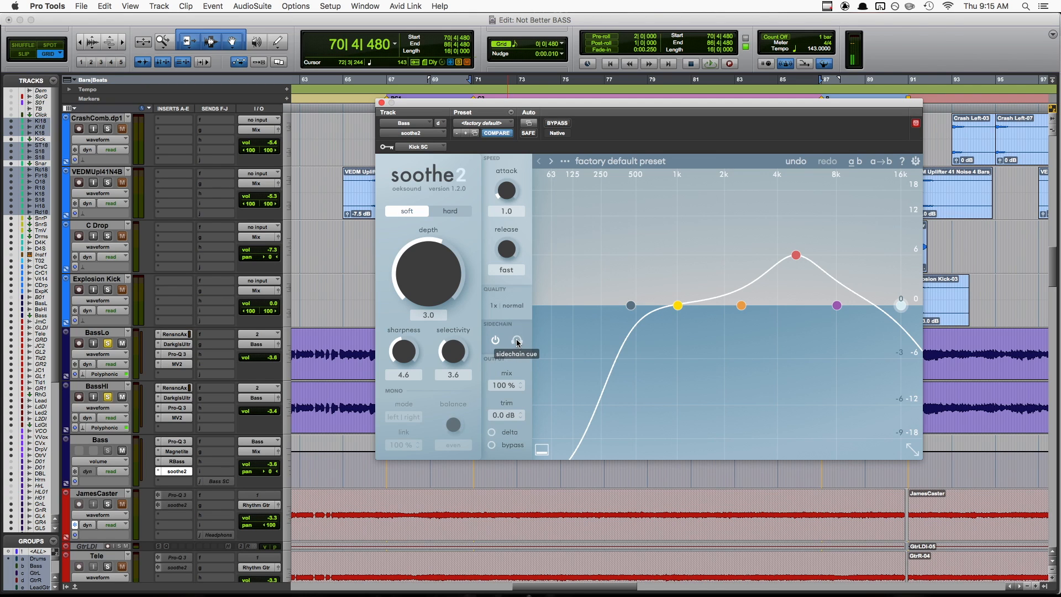
{"action": "left_click", "coordinate": [517, 341]}
{"action": "key", "text": "space"}
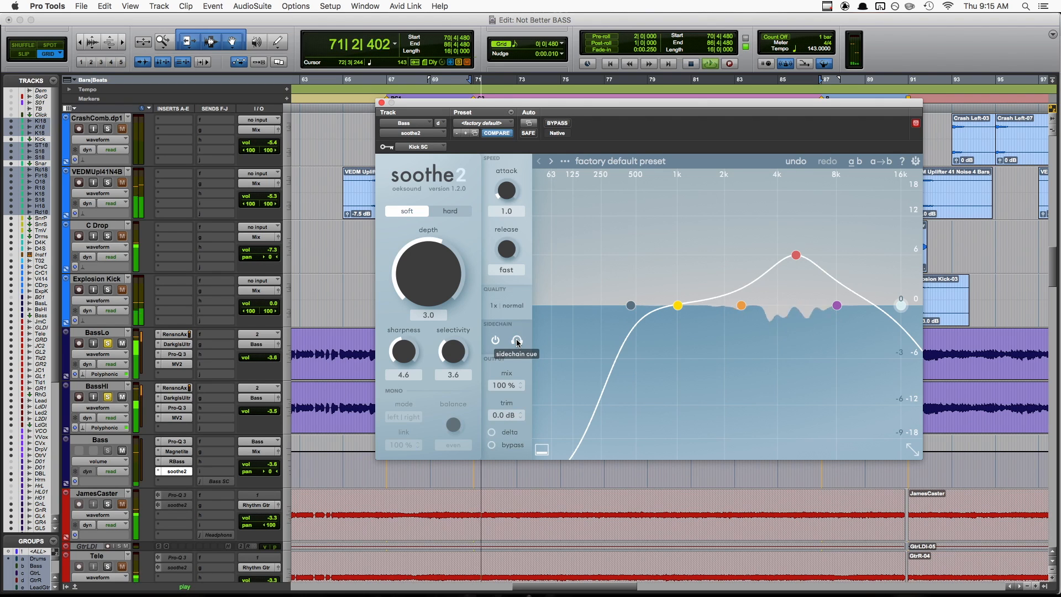
{"action": "key", "text": "space"}
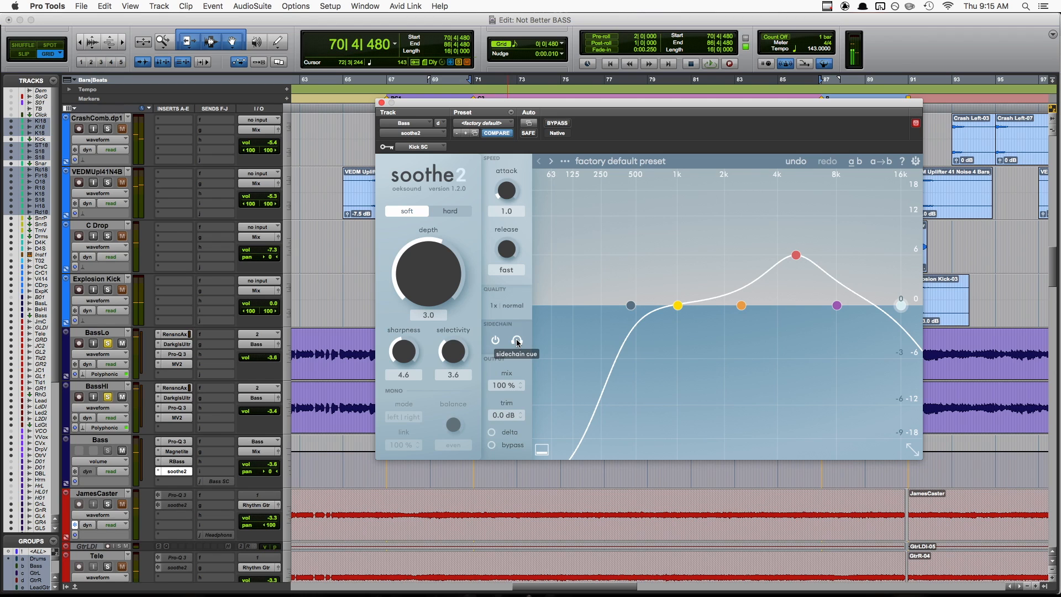
{"action": "left_click", "coordinate": [517, 342]}
{"action": "key", "text": "space"}
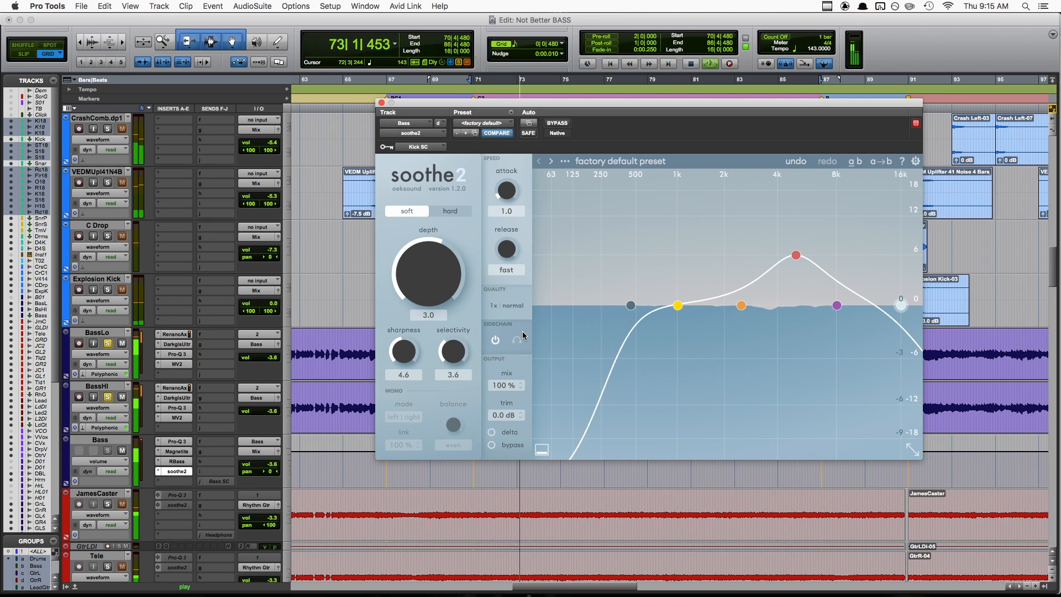
{"action": "key", "text": "space"}
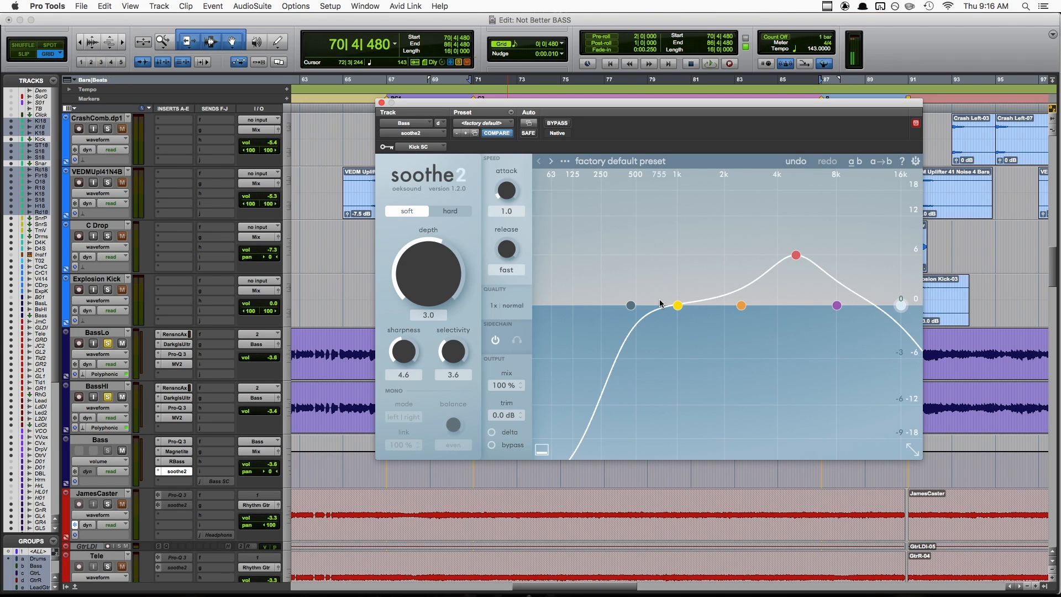
Disable the low cut band and set the high cut to 140 Hz with a 48 dB/oct slope
{"action": "double_click", "coordinate": [632, 306]}
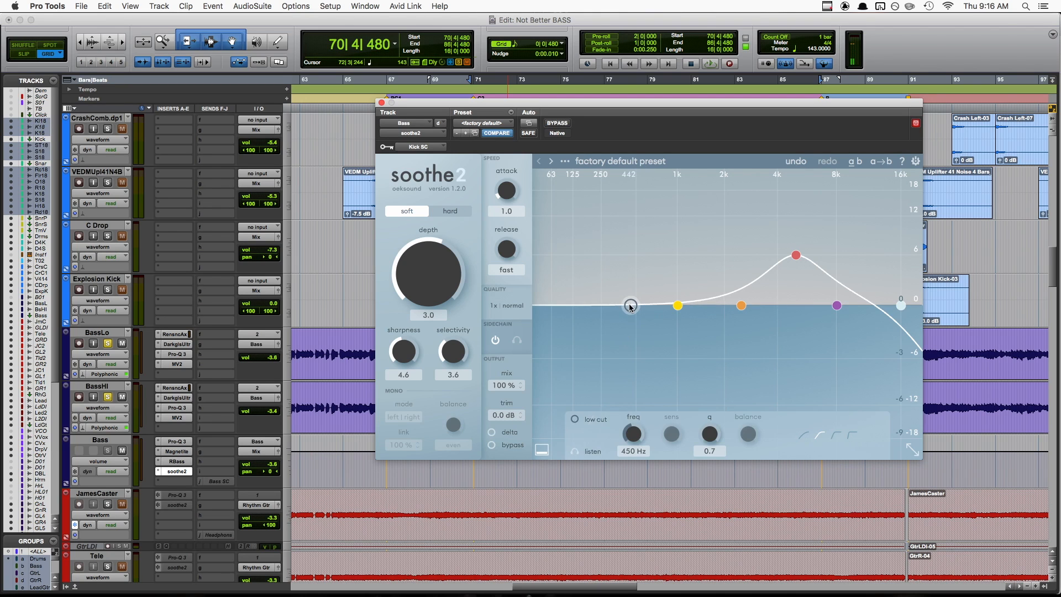
{"action": "left_click_drag", "start_coordinate": [897, 308], "coordinate": [614, 304]}
{"action": "left_click", "coordinate": [853, 435]}
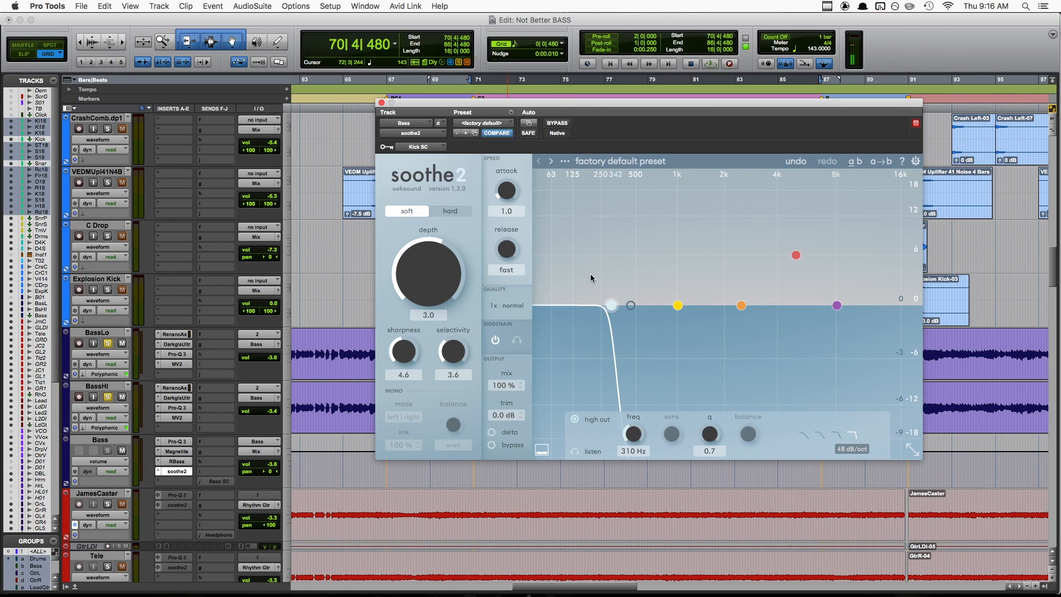
{"action": "left_click_drag", "start_coordinate": [617, 307], "coordinate": [579, 306]}
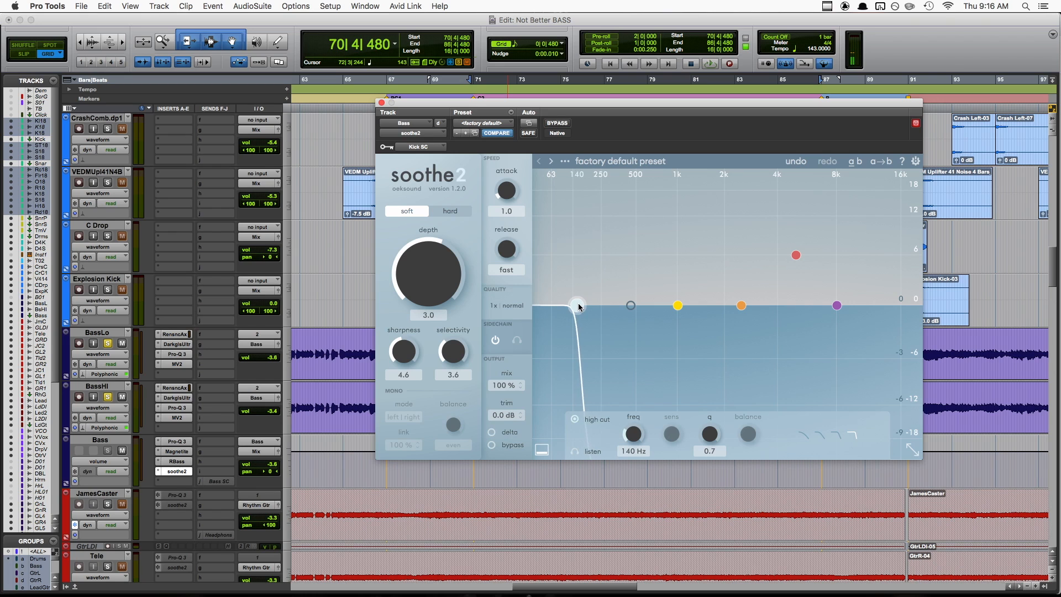
Move band 3 to about 67 Hz with a sensitivity of about 7.8 dB and start playback
{"action": "left_click_drag", "start_coordinate": [796, 255], "coordinate": [557, 244]}
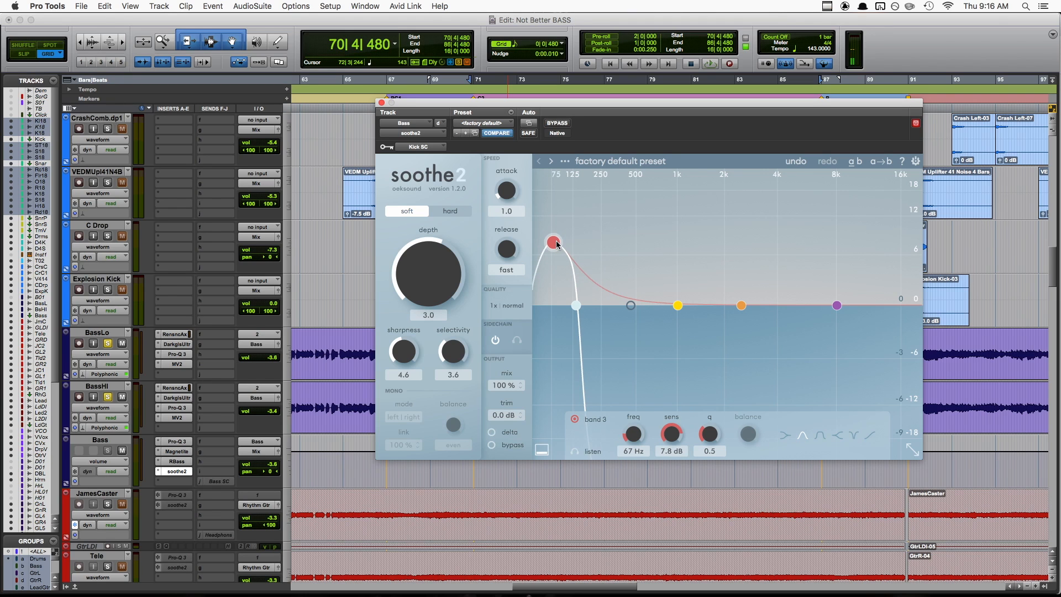
{"action": "key", "text": "space"}
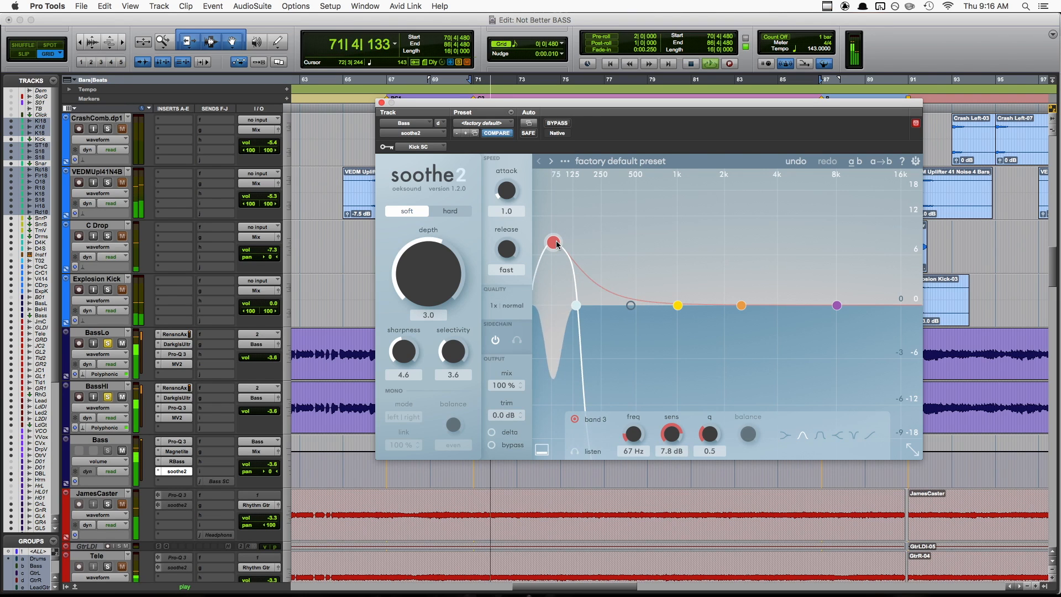
Try lower band 3 sensitivities of about 3.9 dB and 5.8 dB during playback, stop, and undo both changes
{"action": "left_click_drag", "start_coordinate": [558, 243], "coordinate": [557, 274]}
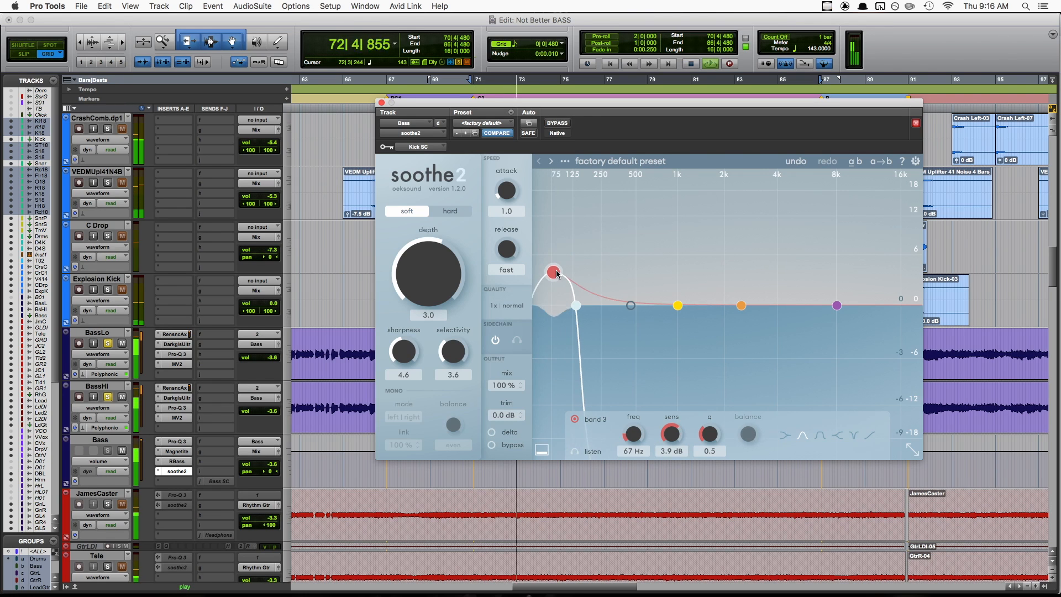
{"action": "left_click_drag", "start_coordinate": [557, 267], "coordinate": [556, 251]}
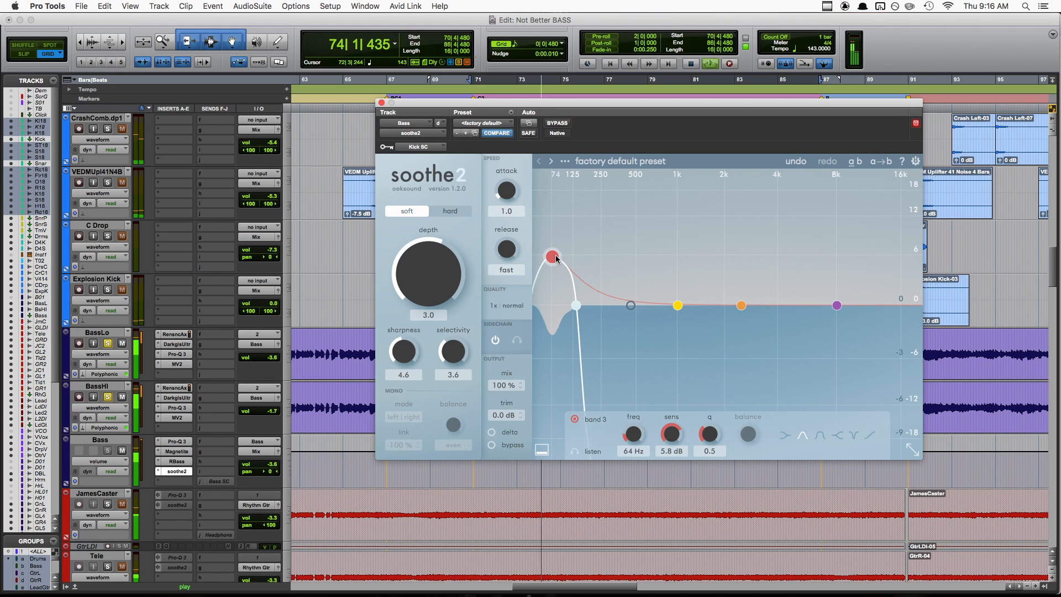
{"action": "key", "text": "space"}
{"action": "left_click", "coordinate": [792, 169]}
{"action": "left_click", "coordinate": [792, 169]}
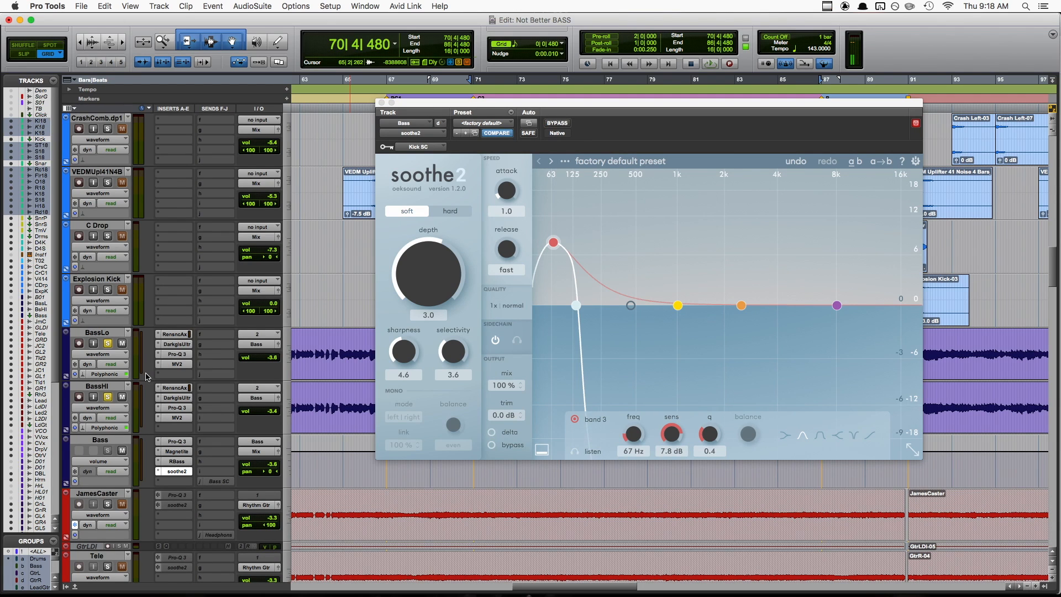
While playing, set attack to fast, release to 0.5, depth to 0.4, selectivity to 0.0 and sharpness to 10.0
{"action": "key", "text": "space"}
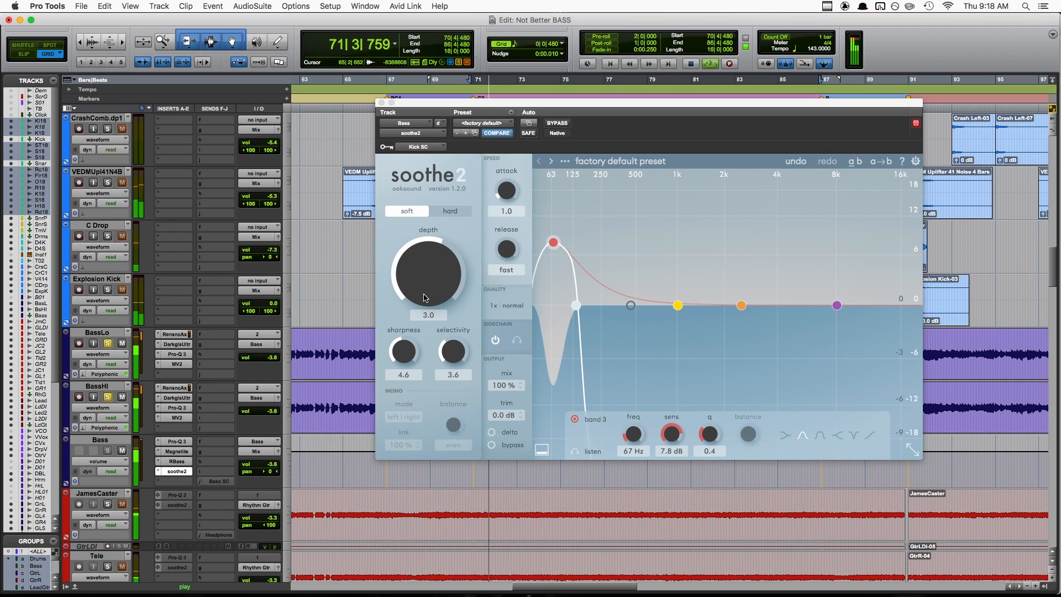
{"action": "left_click_drag", "start_coordinate": [504, 193], "coordinate": [501, 255]}
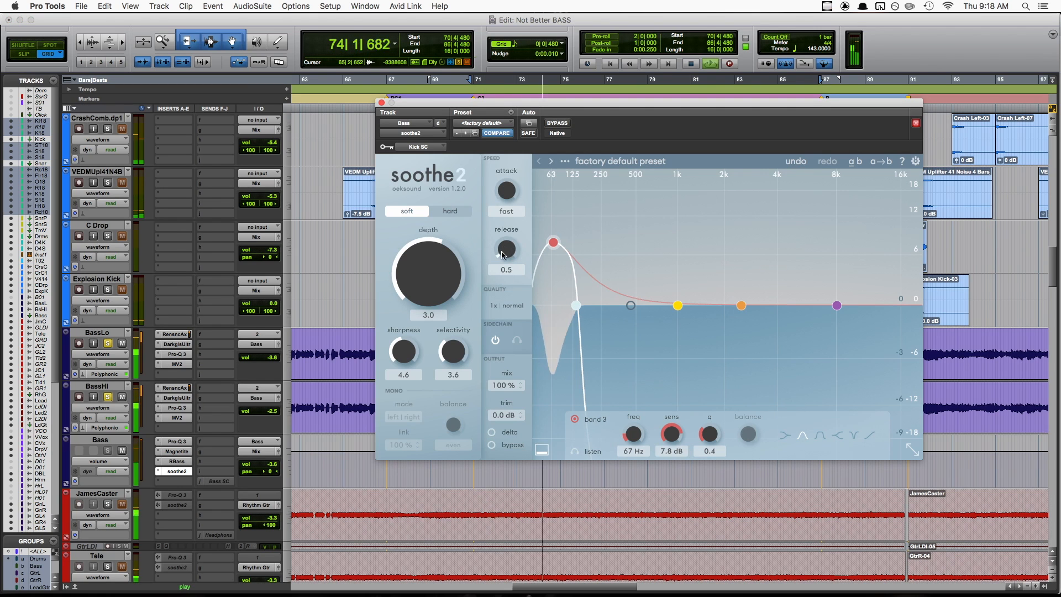
{"action": "left_click_drag", "start_coordinate": [445, 277], "coordinate": [443, 289]}
{"action": "left_click_drag", "start_coordinate": [452, 354], "coordinate": [436, 552]}
{"action": "left_click_drag", "start_coordinate": [411, 378], "coordinate": [410, 204]}
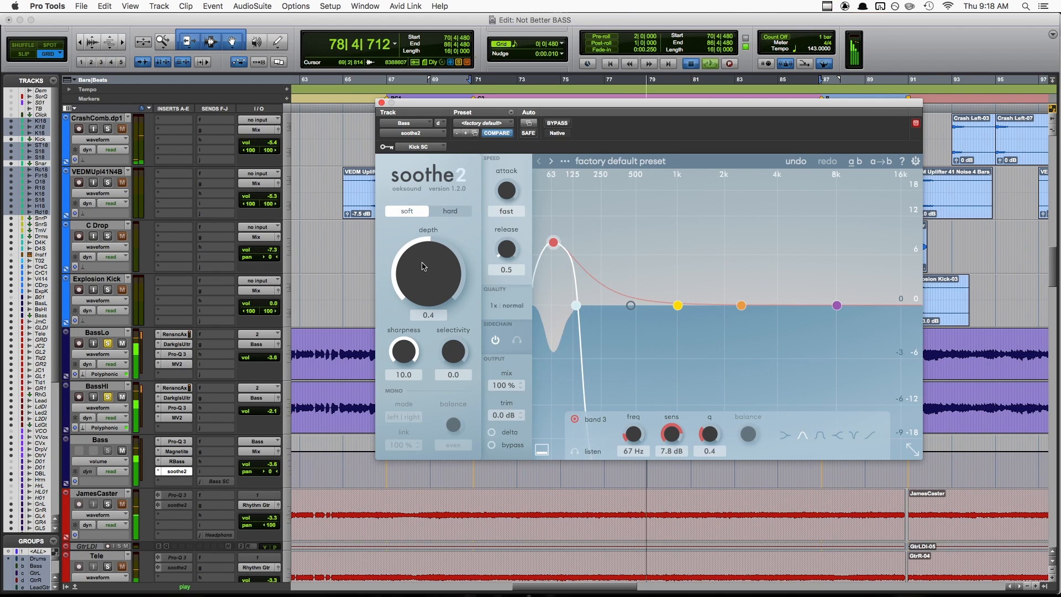
{"action": "key", "text": "space"}
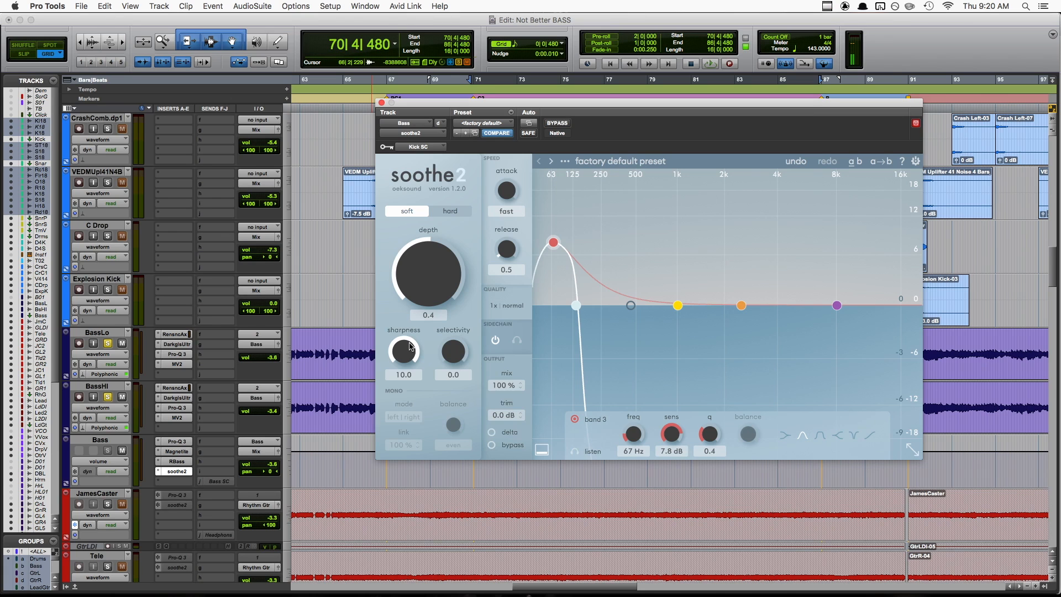
Lower the sharpness to 0.0 during playback, stop, and raise it again slightly
{"action": "key", "text": "space"}
{"action": "left_click_drag", "start_coordinate": [410, 347], "coordinate": [411, 480]}
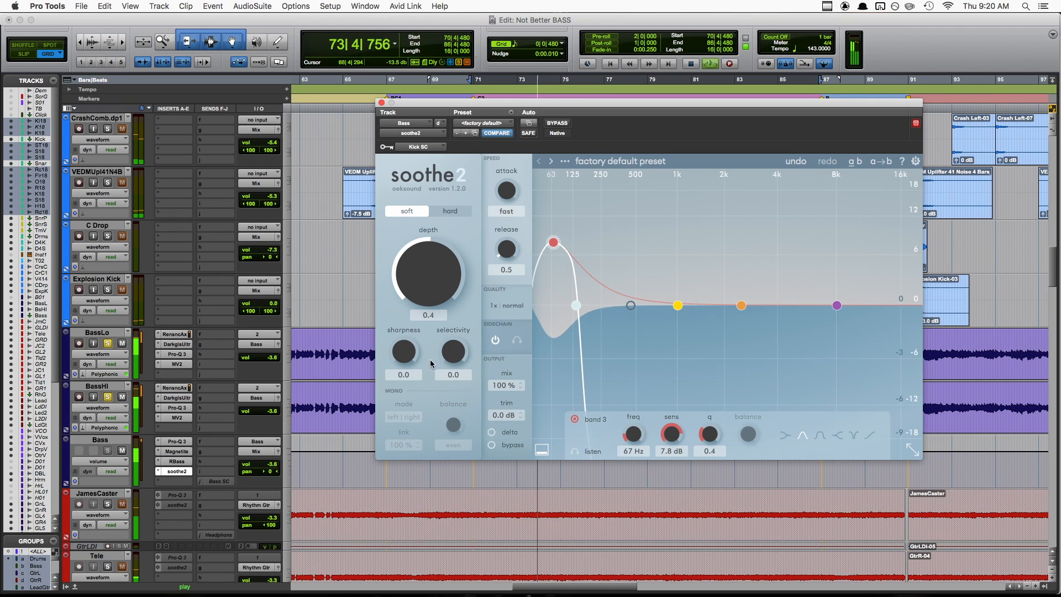
{"action": "key", "text": "space"}
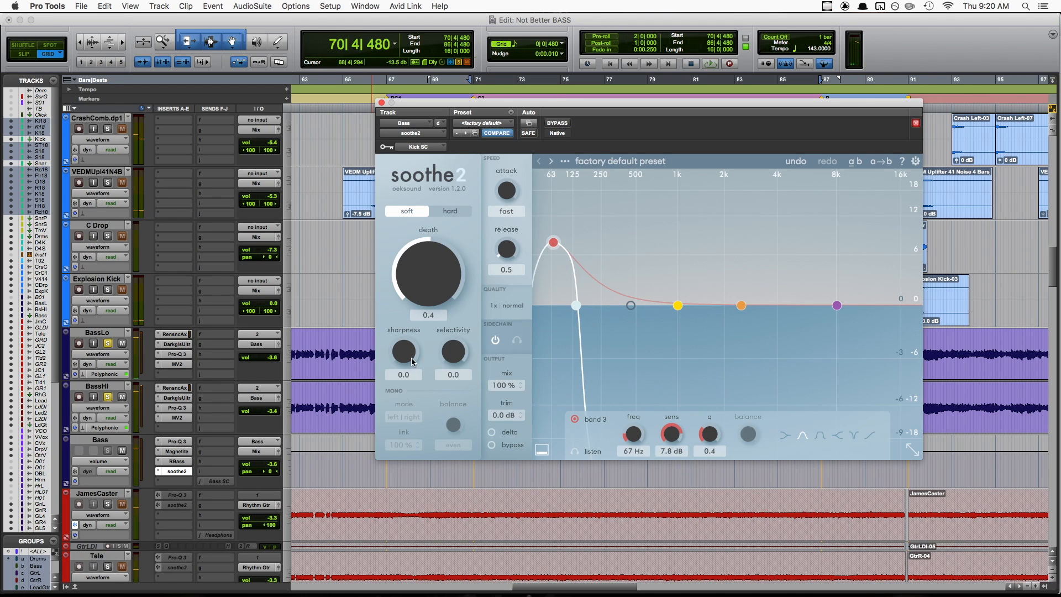
{"action": "left_click_drag", "start_coordinate": [394, 353], "coordinate": [393, 320]}
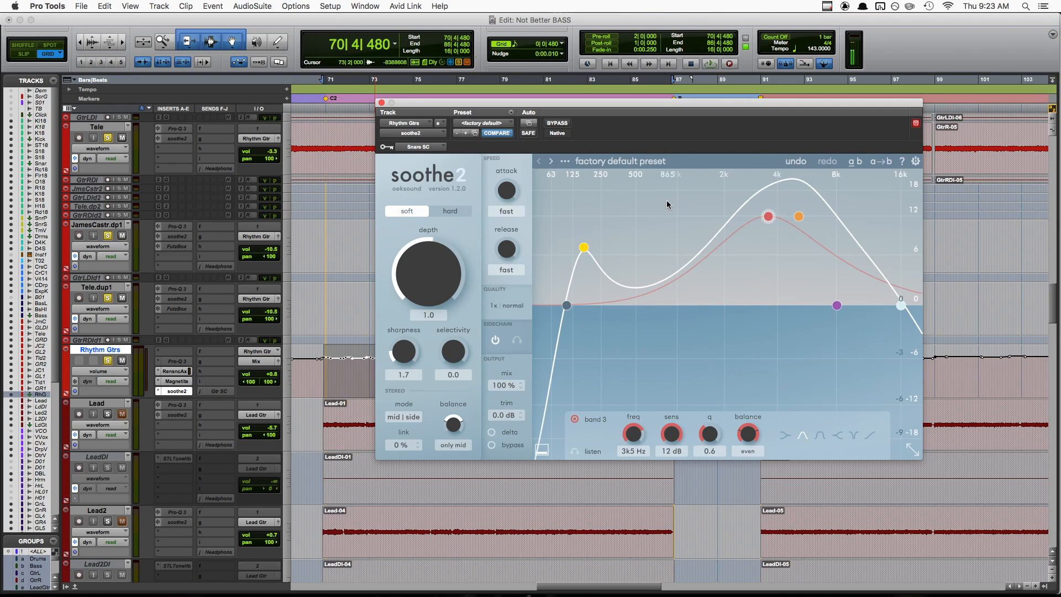
Compare playback of the Rhythm Gtrs track with soothe2 active and bypassed
{"action": "left_click_drag", "start_coordinate": [586, 248], "coordinate": [585, 247]}
{"action": "key", "text": "space"}
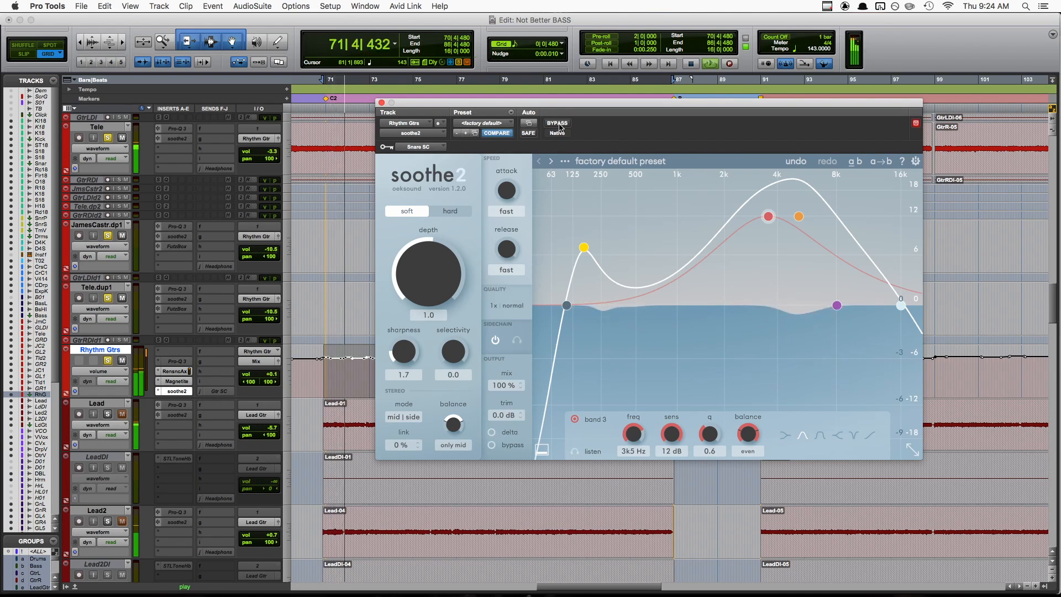
{"action": "left_click", "coordinate": [558, 123]}
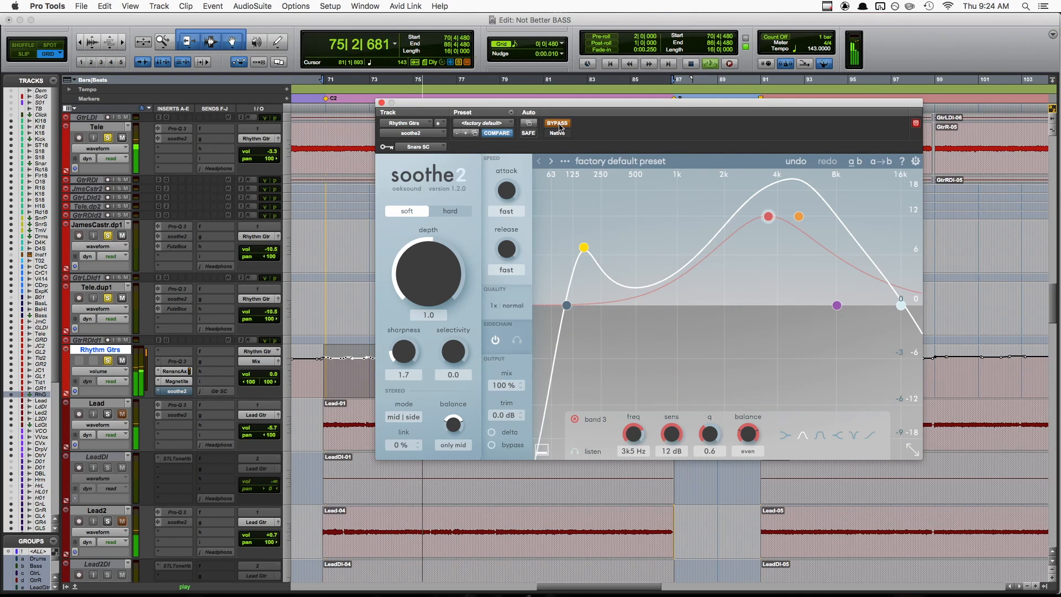
{"action": "left_click", "coordinate": [558, 124]}
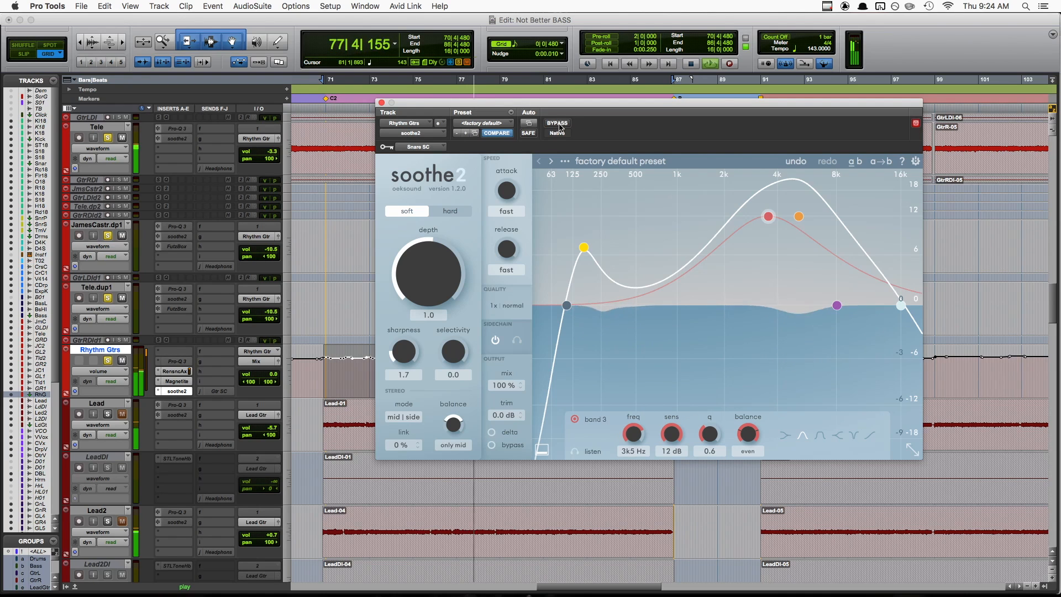
{"action": "key", "text": "space"}
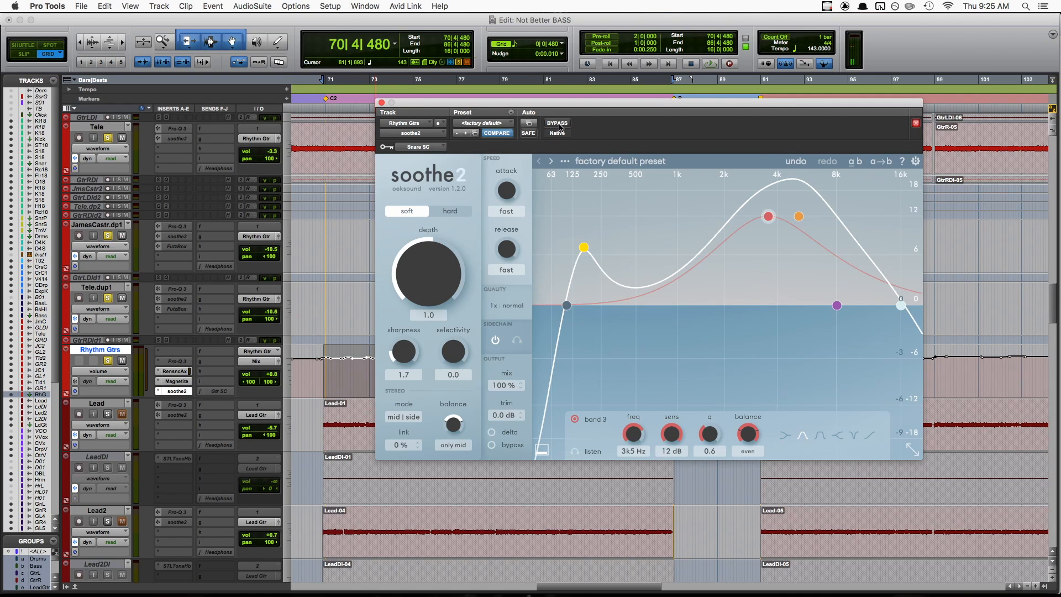
{"action": "key", "text": "space"}
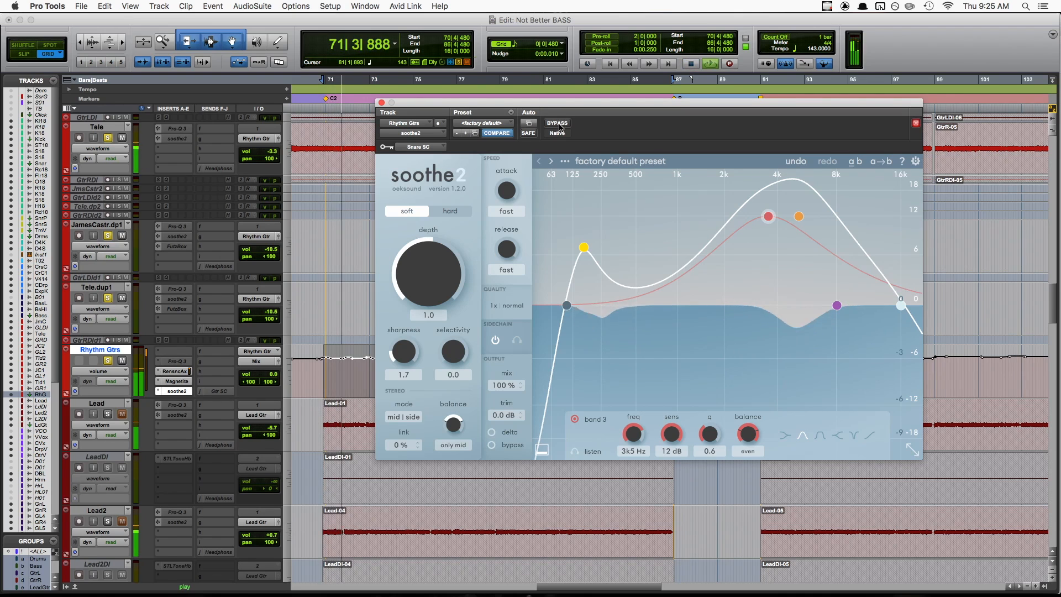
{"action": "left_click", "coordinate": [558, 123]}
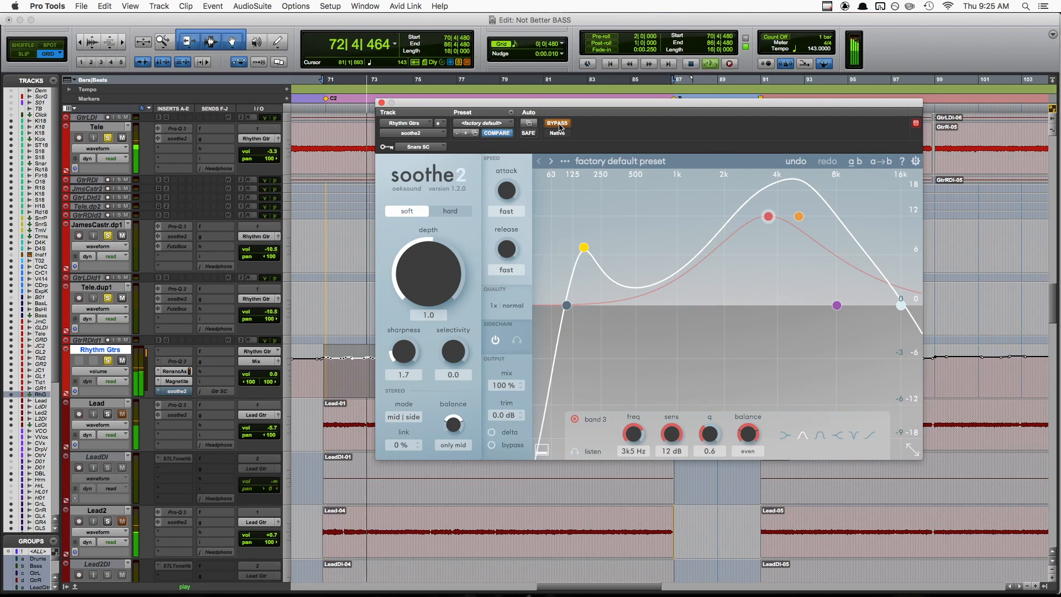
{"action": "left_click", "coordinate": [557, 123]}
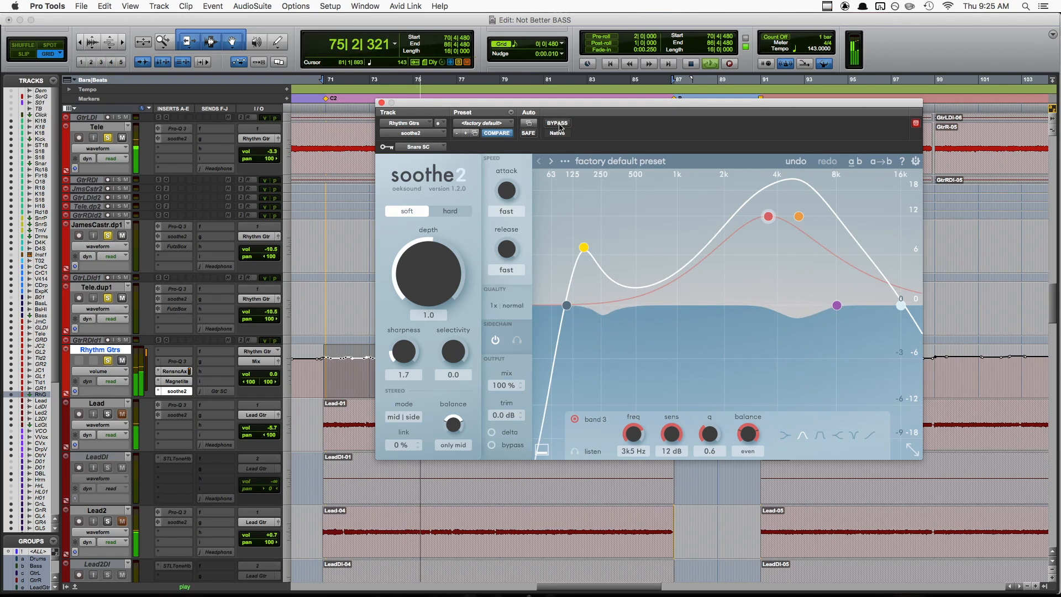
Bypass soothe2 on the Rhythm Gtrs track once more during playback, re-enable it, and stop playback
{"action": "left_click", "coordinate": [557, 124]}
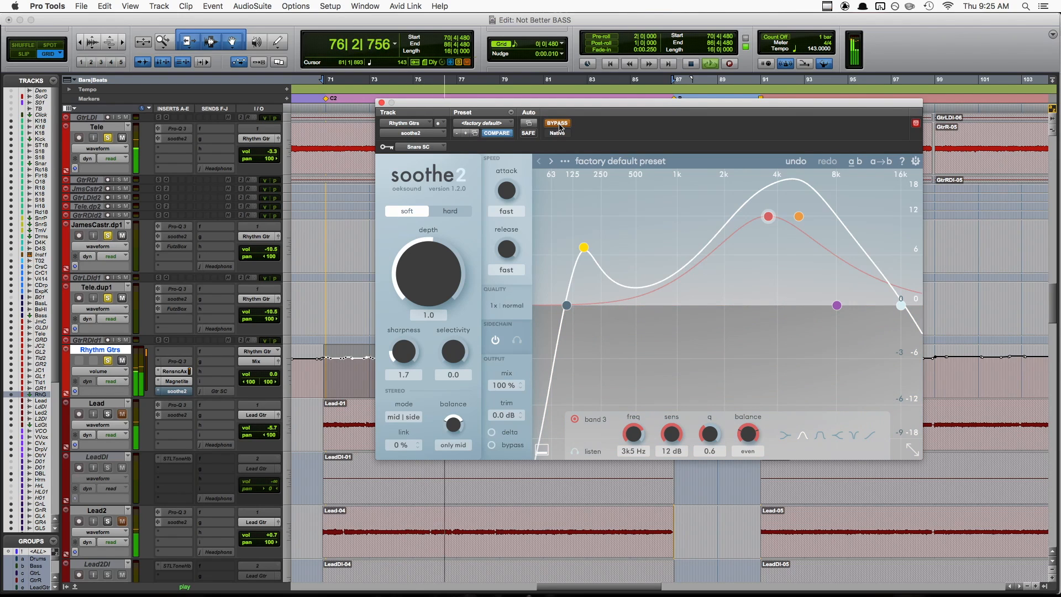
{"action": "left_click", "coordinate": [559, 124]}
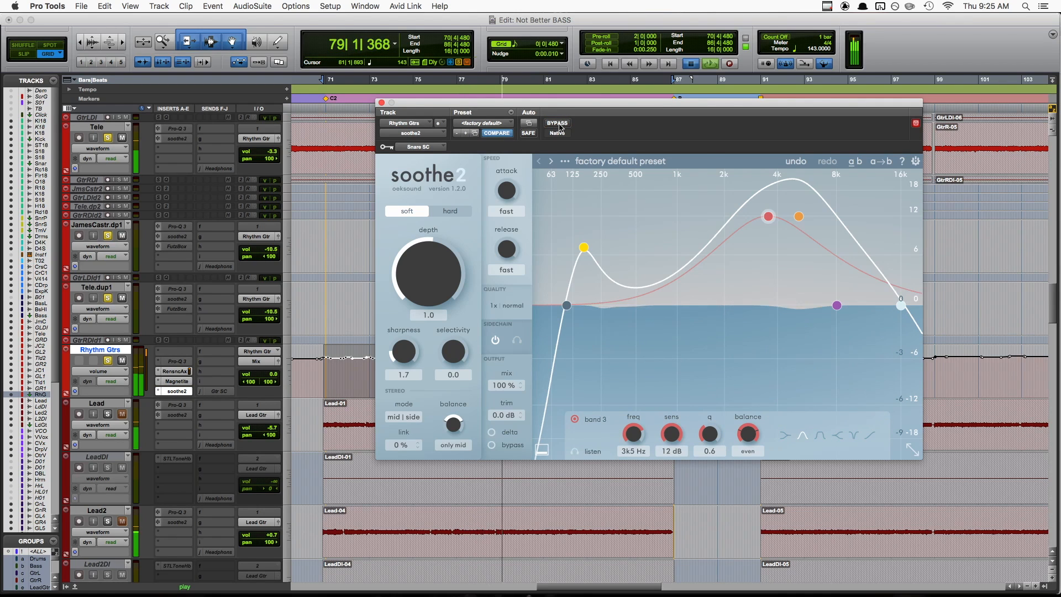
{"action": "key", "text": "space"}
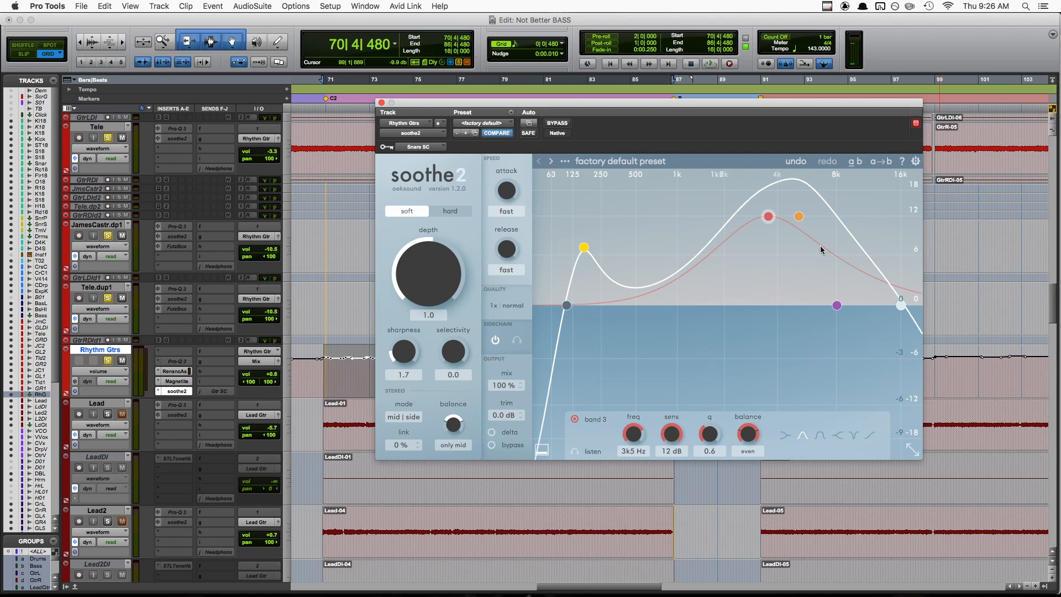
Try a sharpness of 1.3 on the Rhythm Gtrs soothe2 during playback, and stop
{"action": "key", "text": "space"}
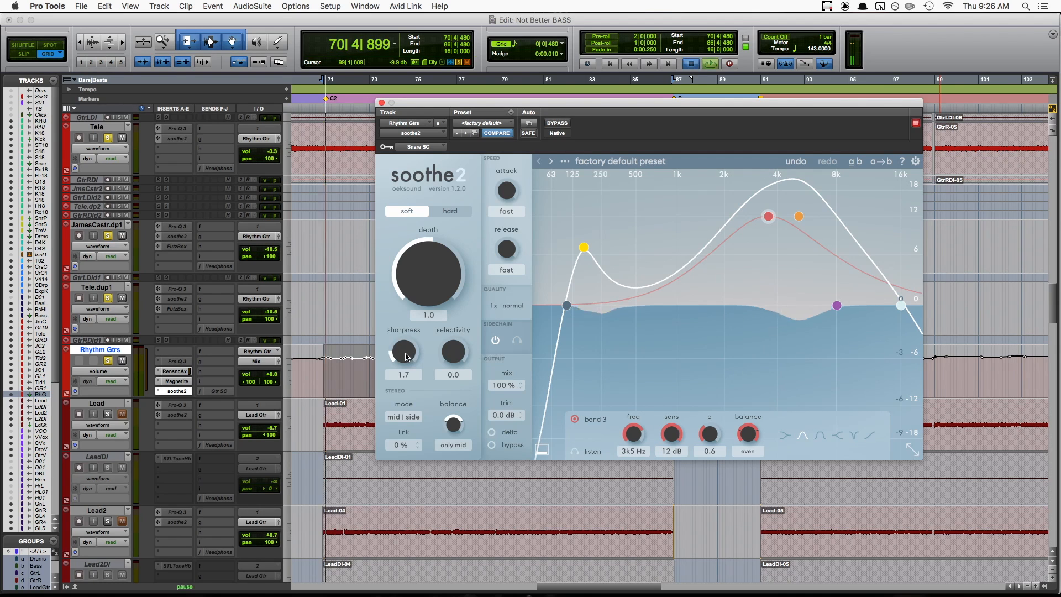
{"action": "left_click_drag", "start_coordinate": [406, 356], "coordinate": [409, 299]}
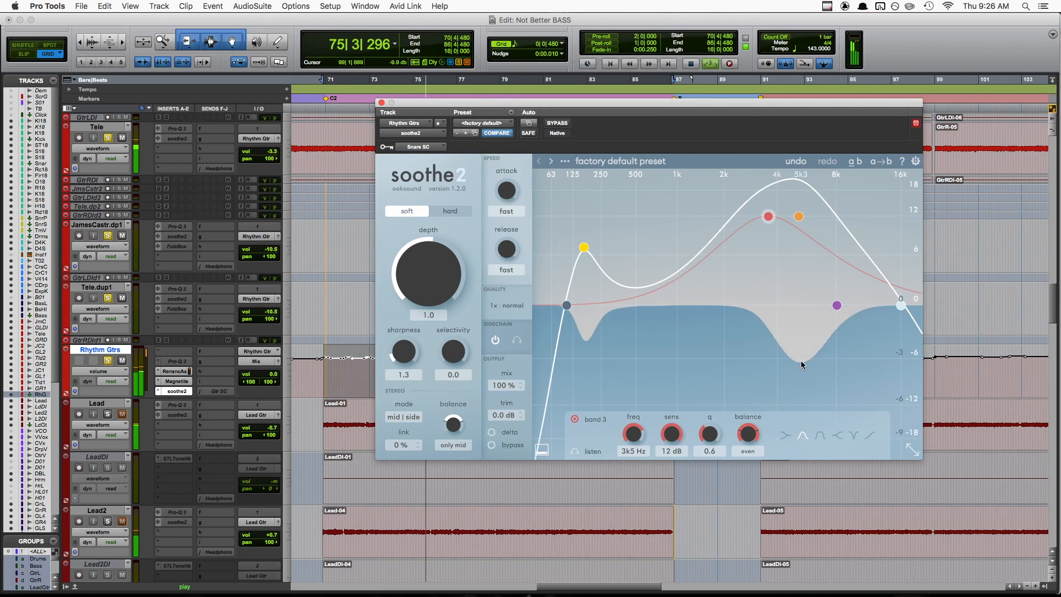
{"action": "key", "text": "space"}
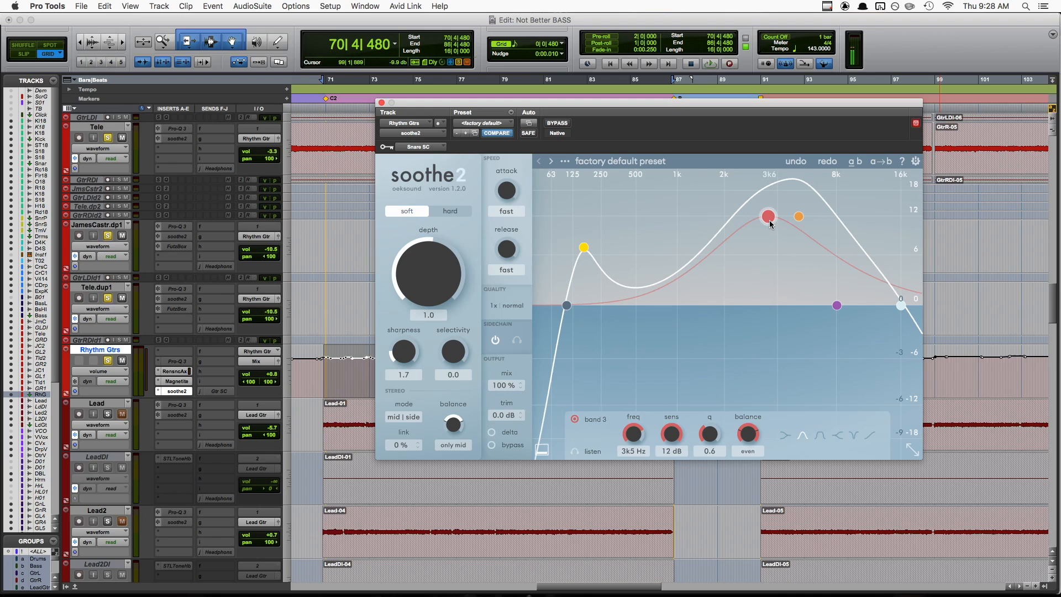
Move band 3 to 1 kHz at 12 dB sensitivity, and set attack to 3.3 and release to 3.5
{"action": "left_click_drag", "start_coordinate": [769, 217], "coordinate": [680, 216]}
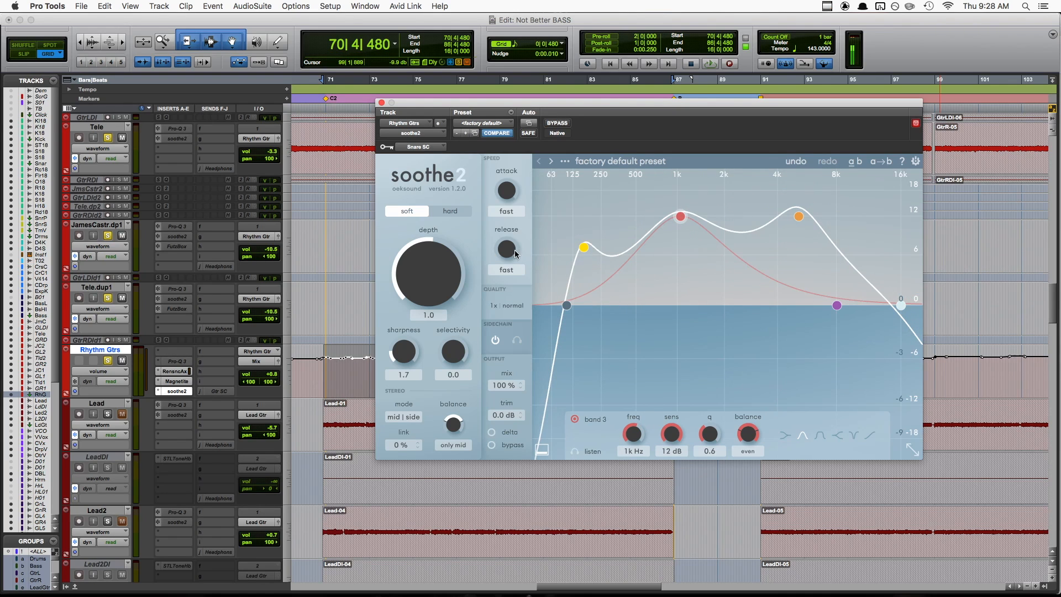
{"action": "left_click_drag", "start_coordinate": [510, 198], "coordinate": [510, 186]}
{"action": "left_click_drag", "start_coordinate": [512, 243], "coordinate": [509, 222]}
{"action": "left_click_drag", "start_coordinate": [508, 223], "coordinate": [507, 184]}
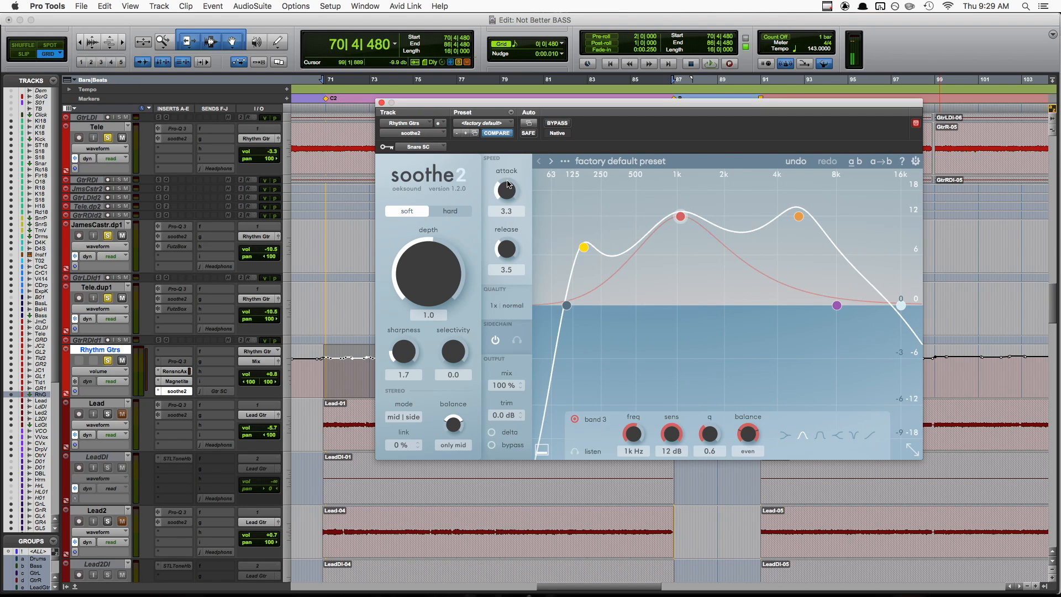